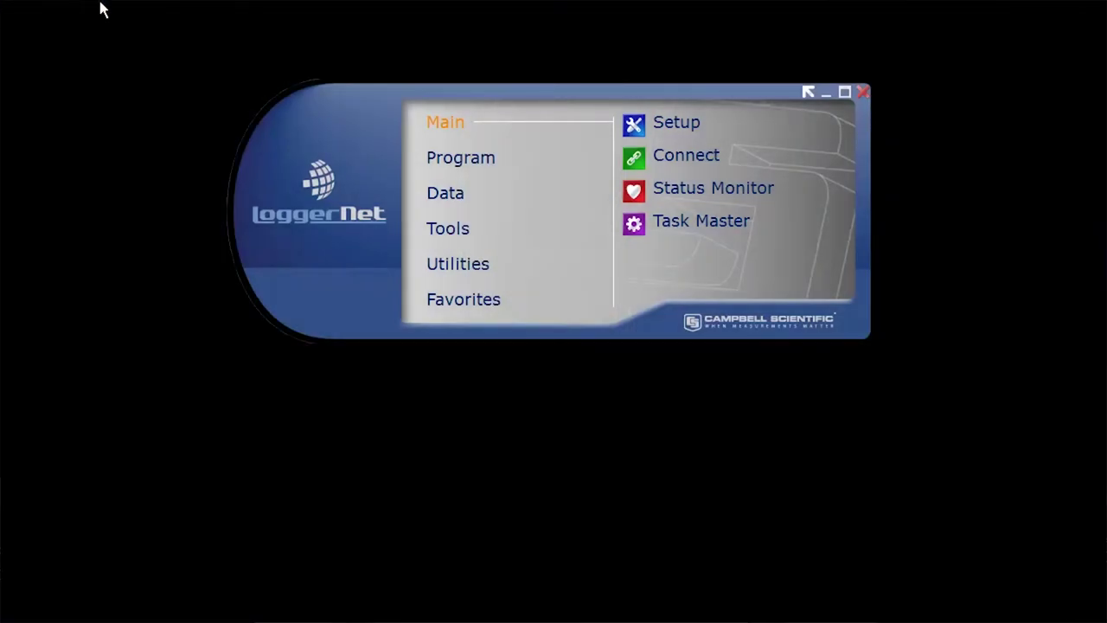
Launch Short Cut from the PC200W toolbar
mouse_move(499, 160)
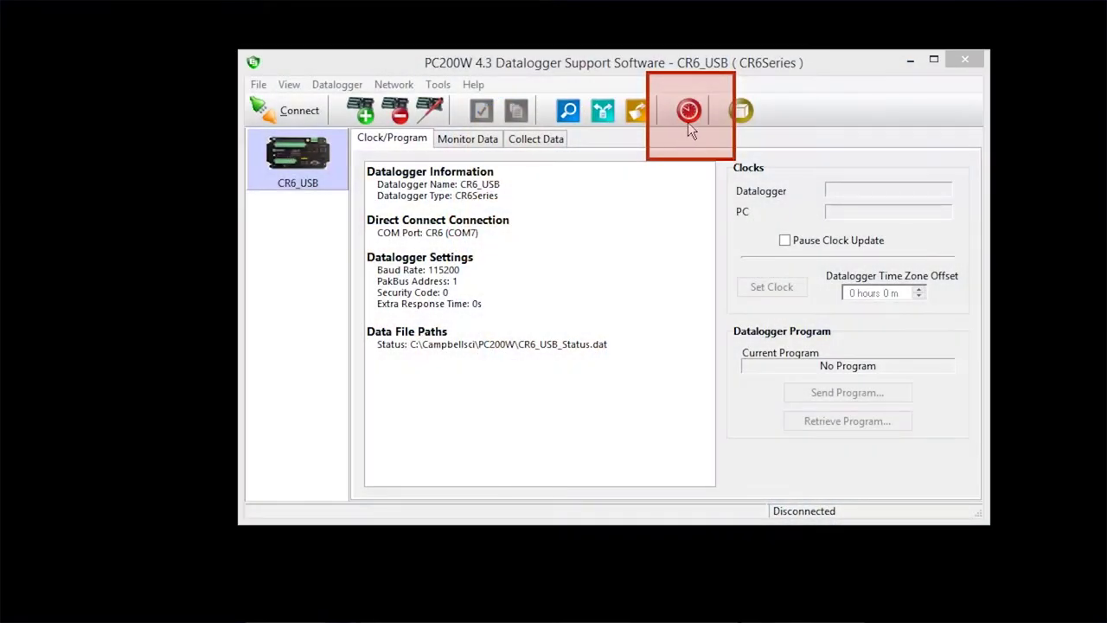
click(694, 113)
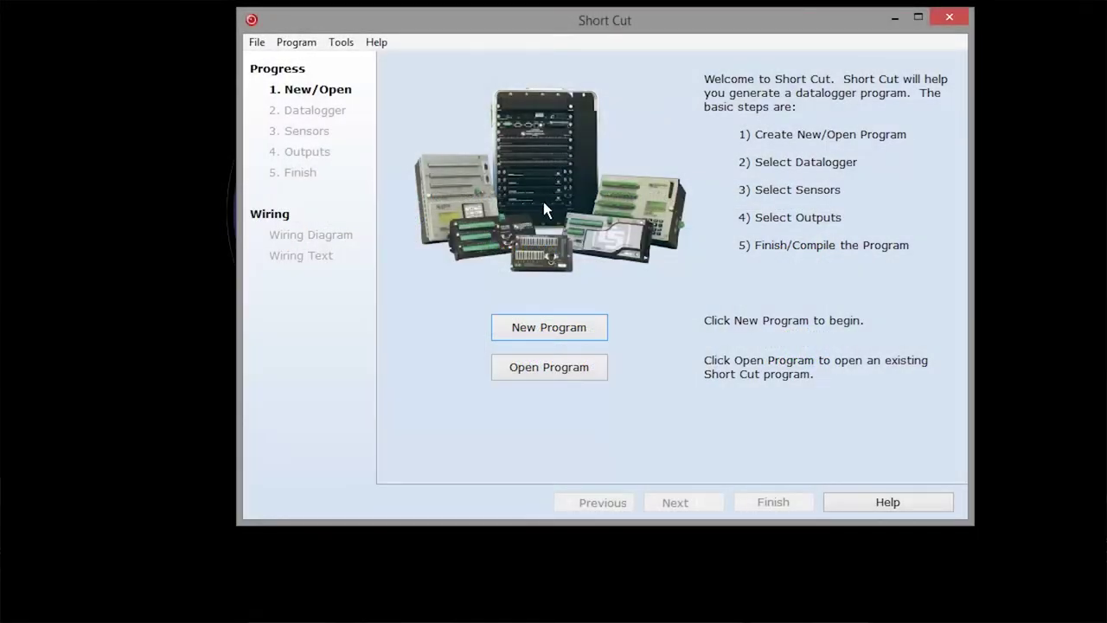
Create a new CR6 Series program with a 1-second scan interval
click(522, 326)
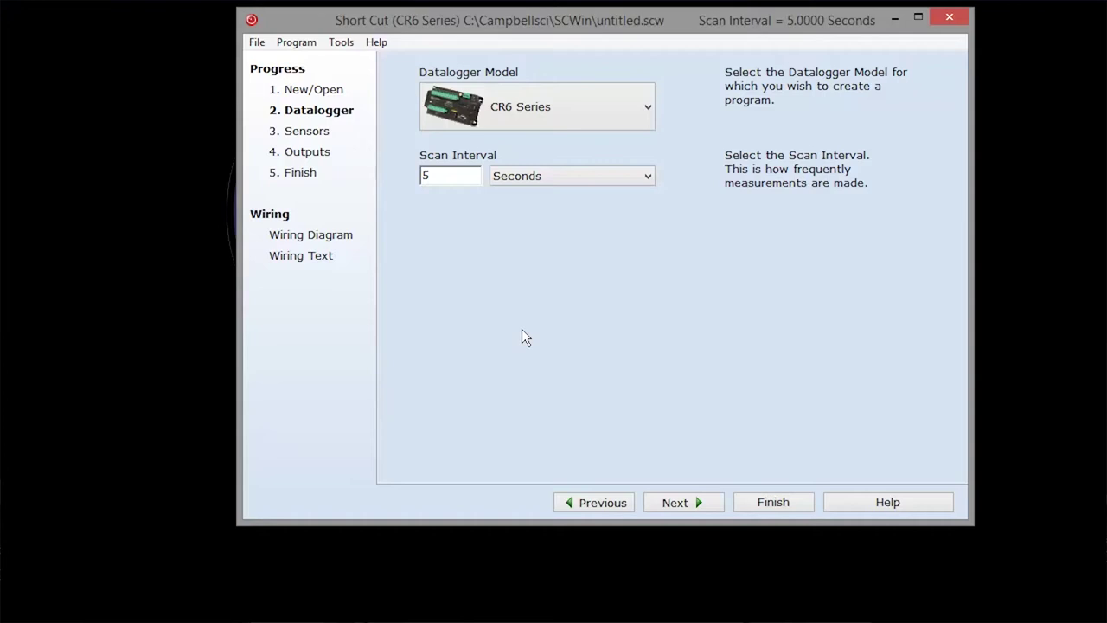
click(650, 106)
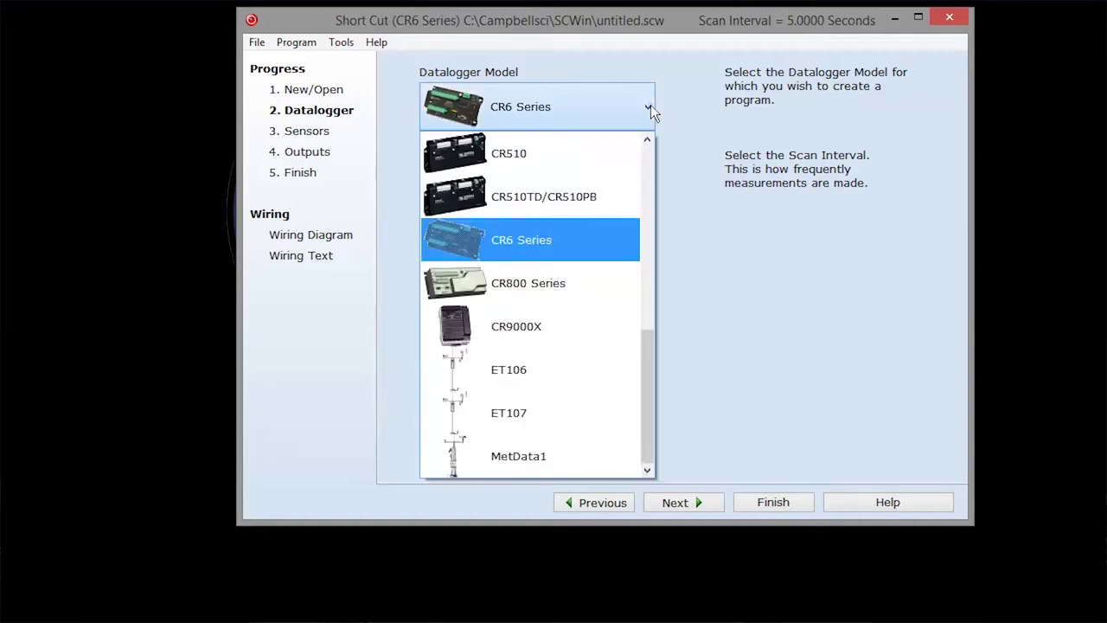
click(613, 238)
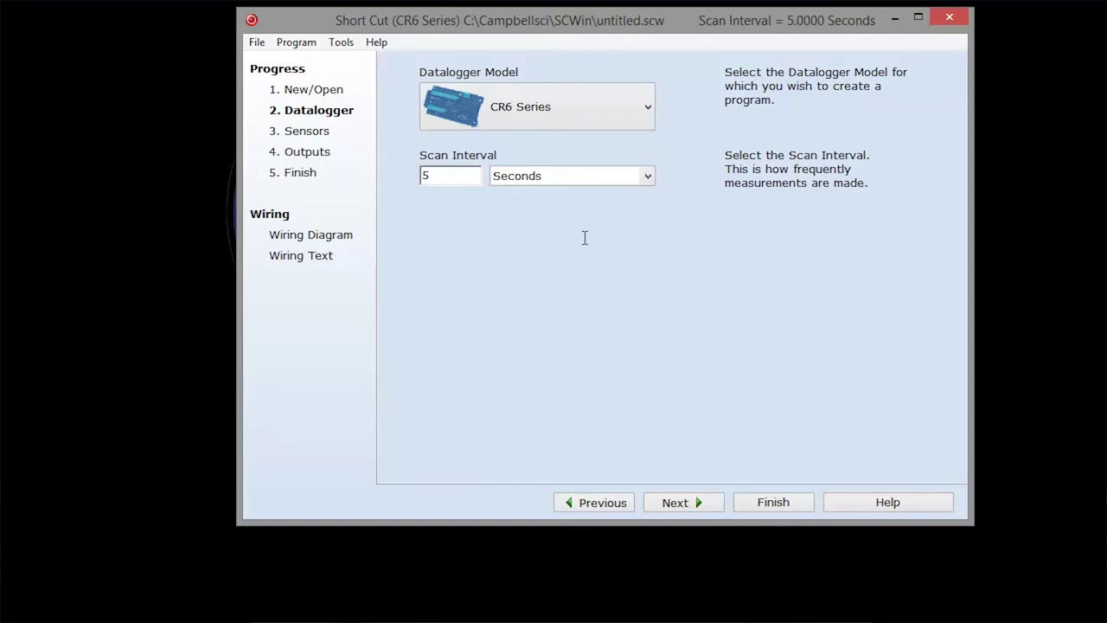
click(449, 176)
key(BackSpace)
text(1)
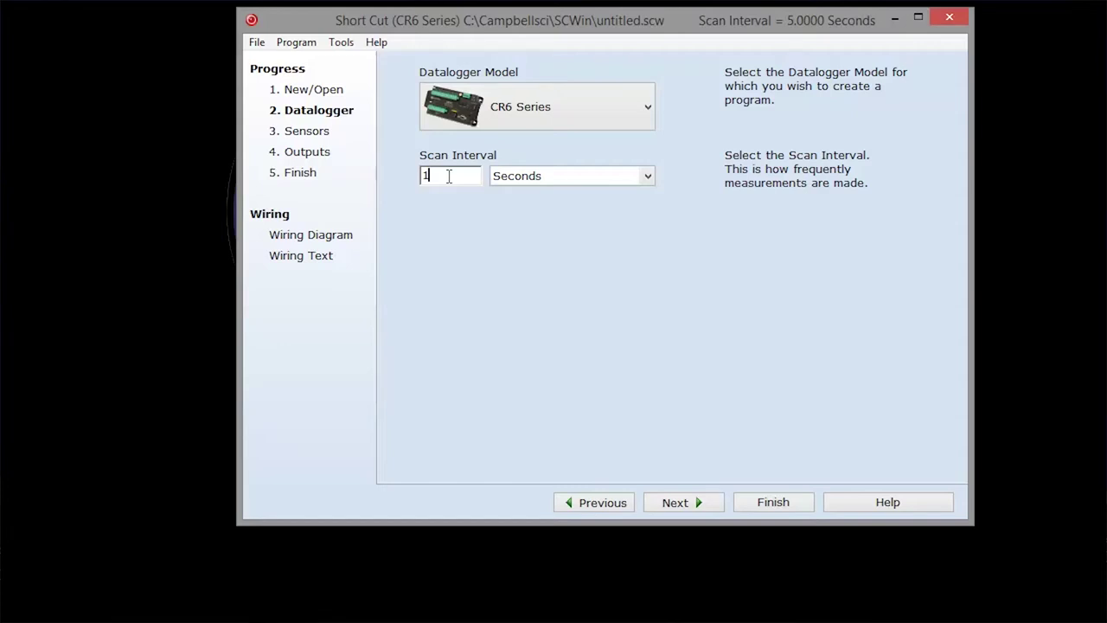
click(649, 176)
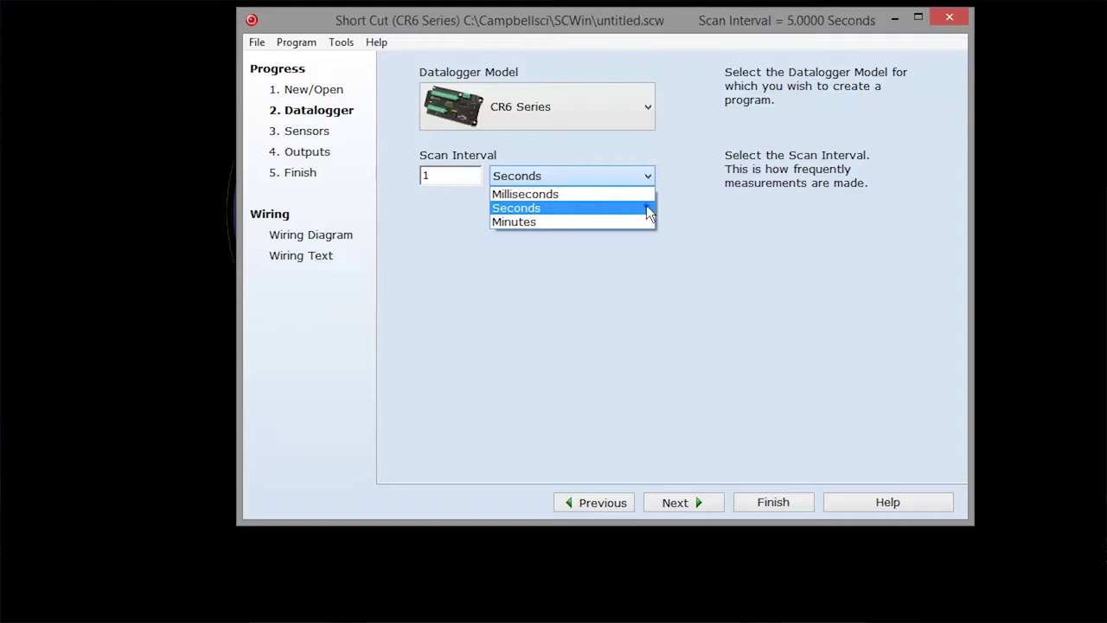
click(649, 211)
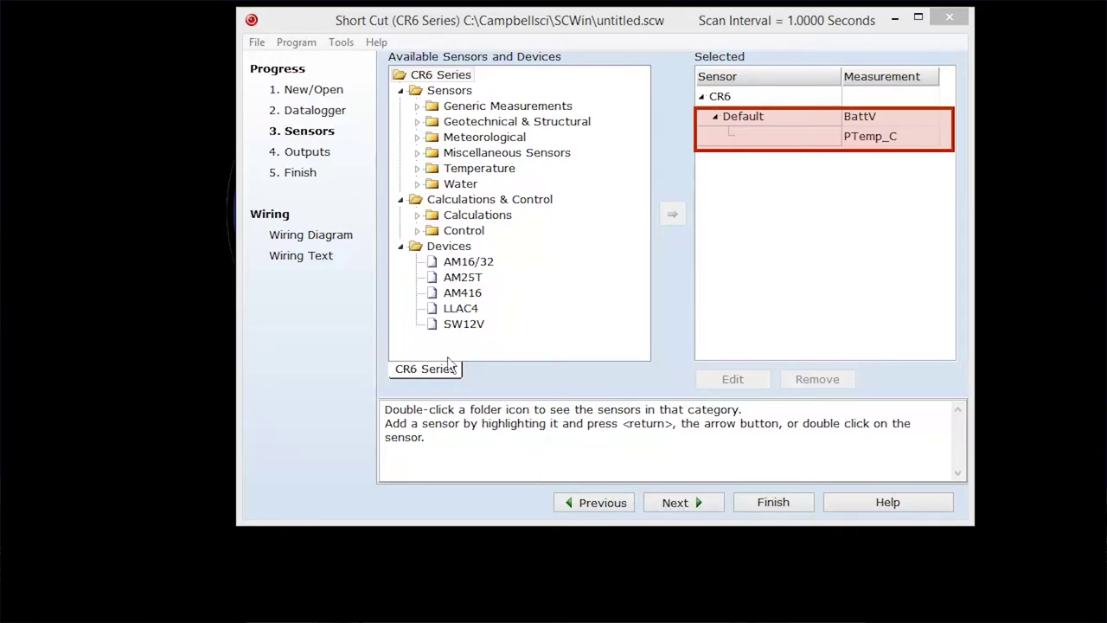
Add a Type T (copper-constantan) thermocouple from the Temperature sensors, measuring Temp_C
double_click(411, 168)
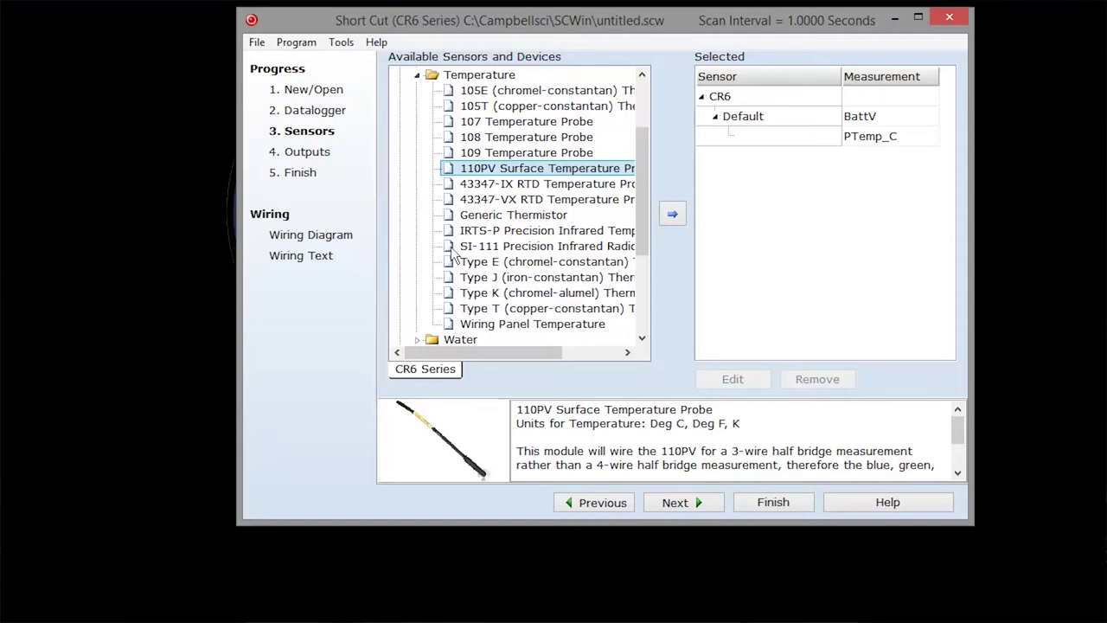
click(456, 310)
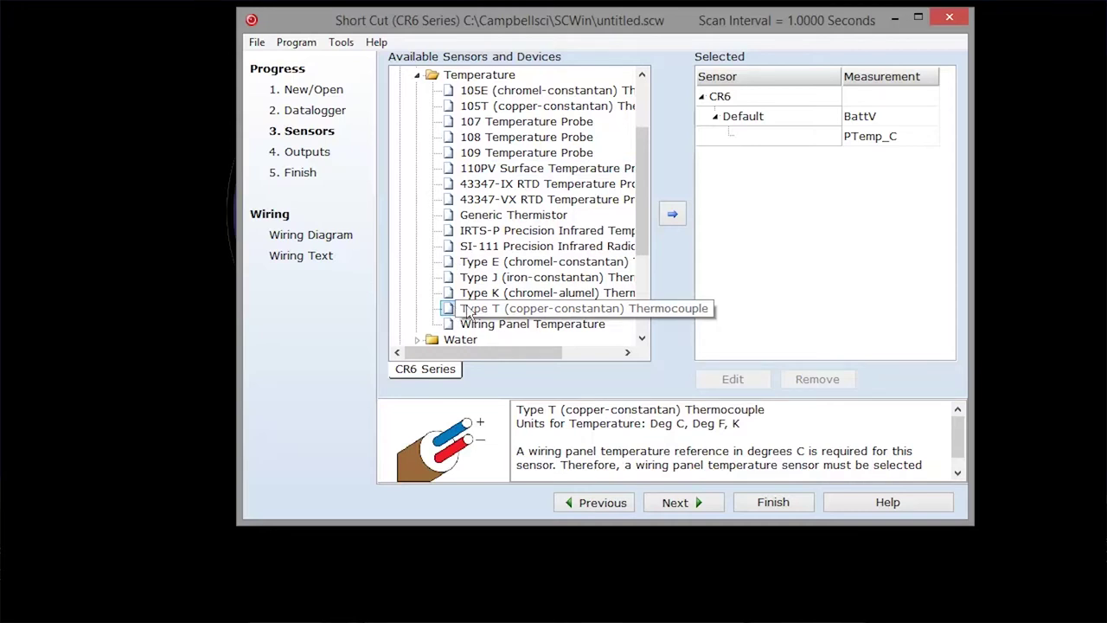
click(672, 216)
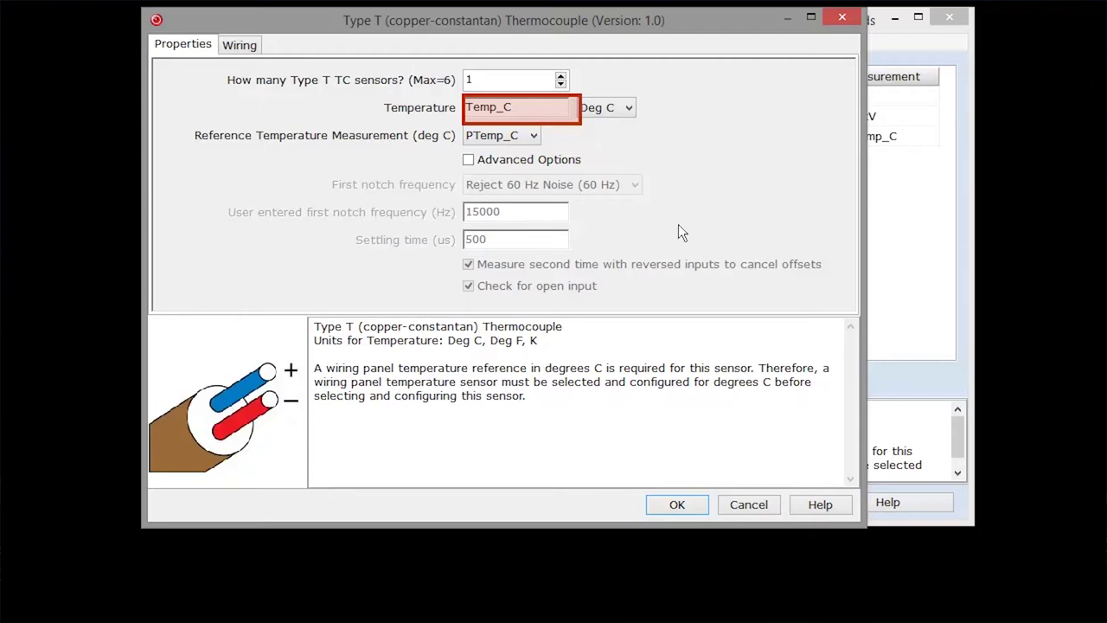
click(677, 505)
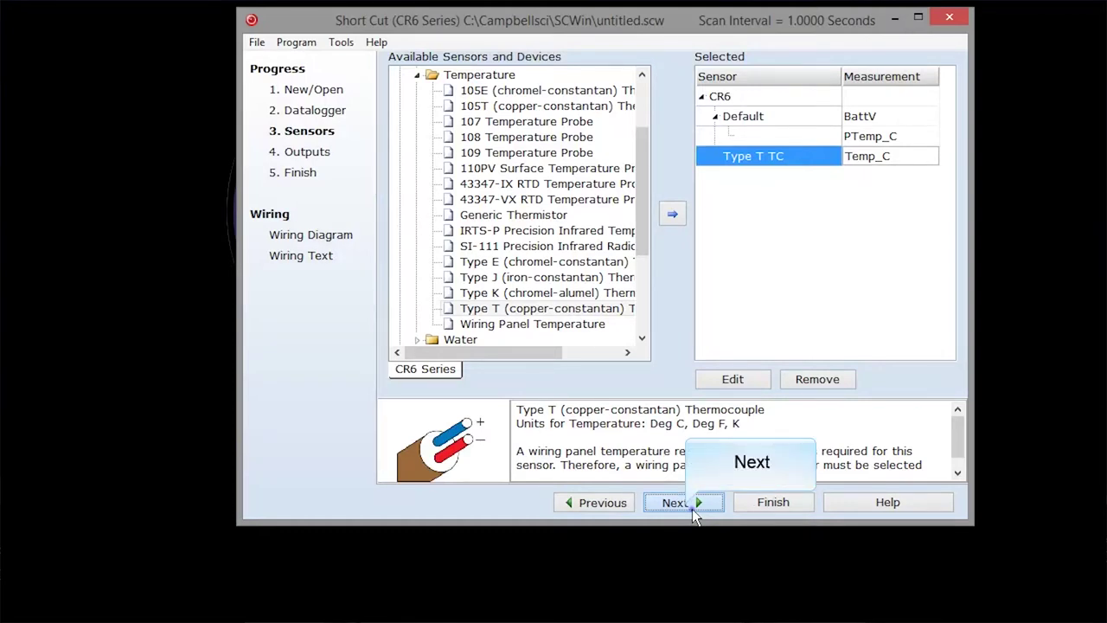
Rename output Table1 to OneMin and have it store every 60 seconds
click(693, 505)
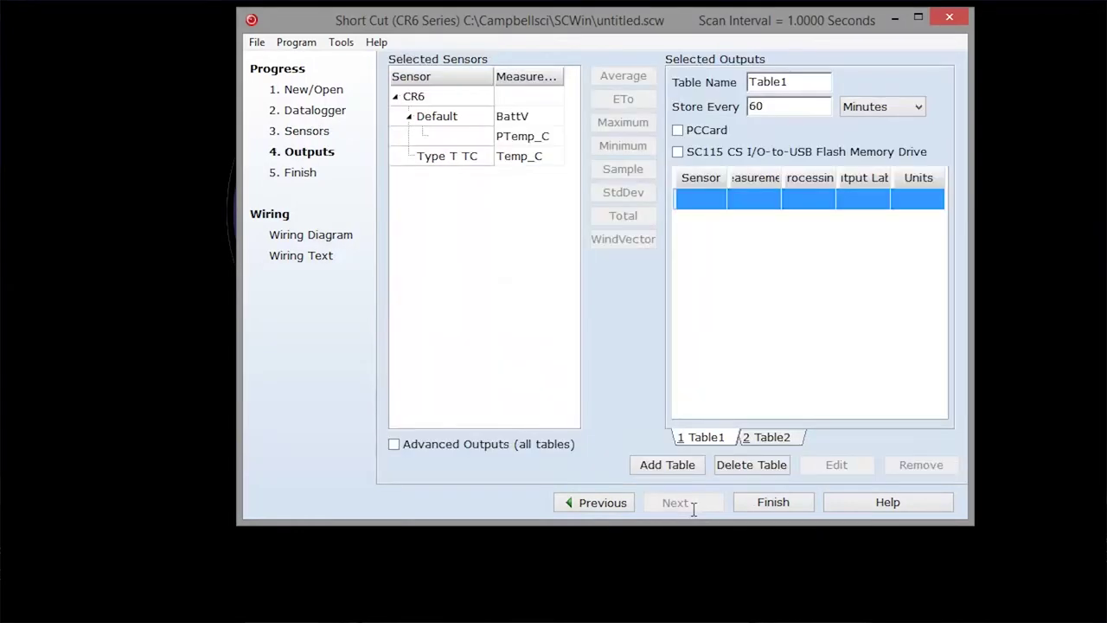
double_click(795, 82)
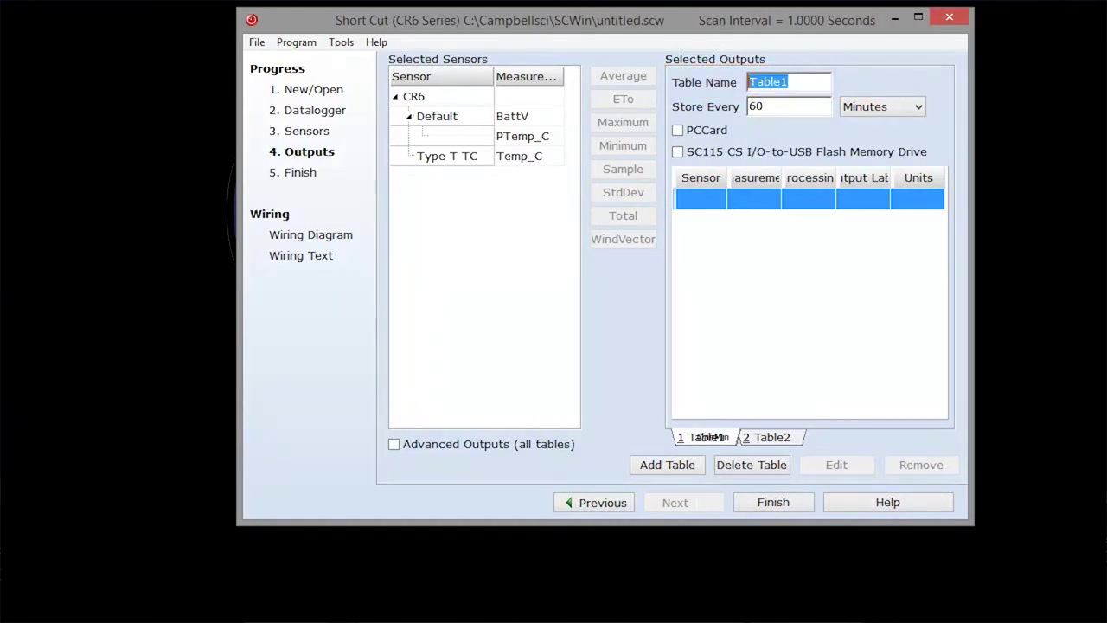
text(OneMin)
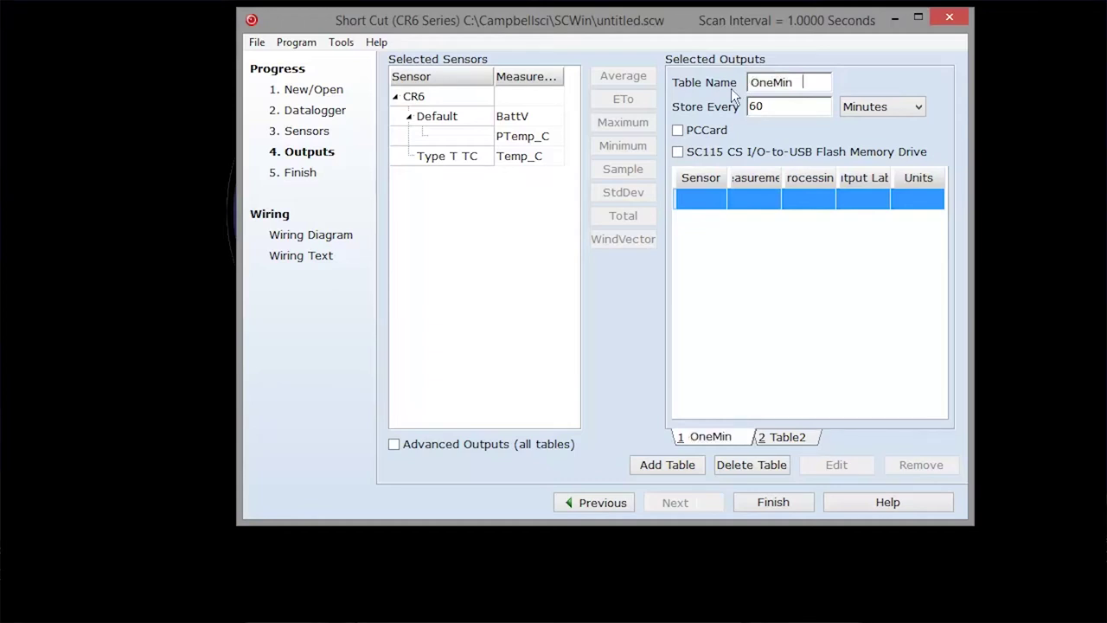
click(919, 104)
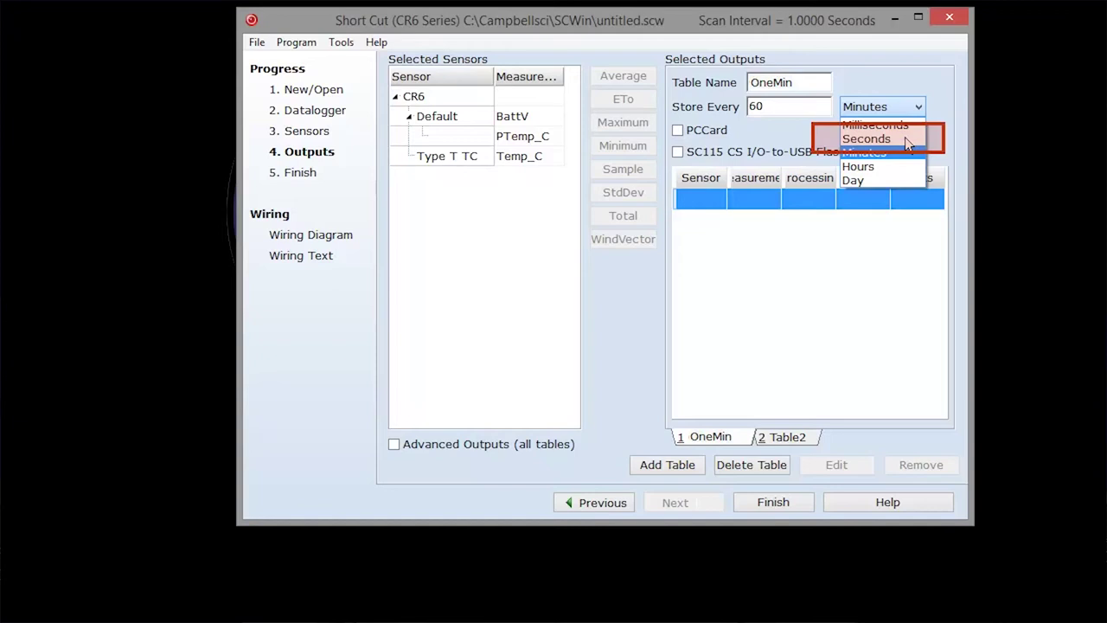
click(905, 141)
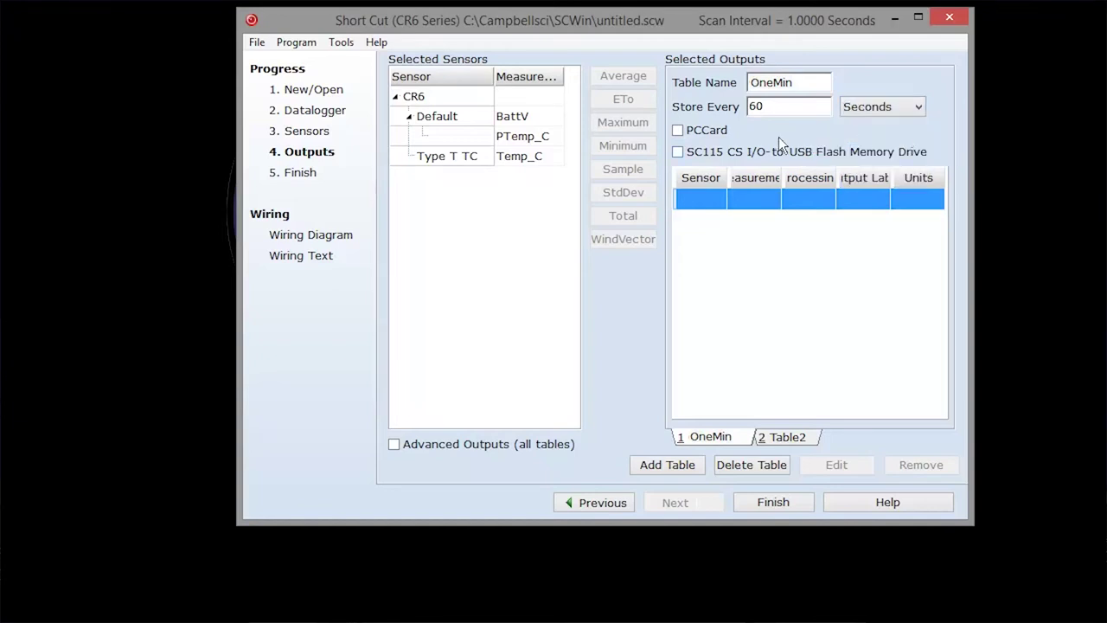
Add Temp_C Average, Temp_C Maximum and BattV Minimum outputs to the OneMin table
click(534, 157)
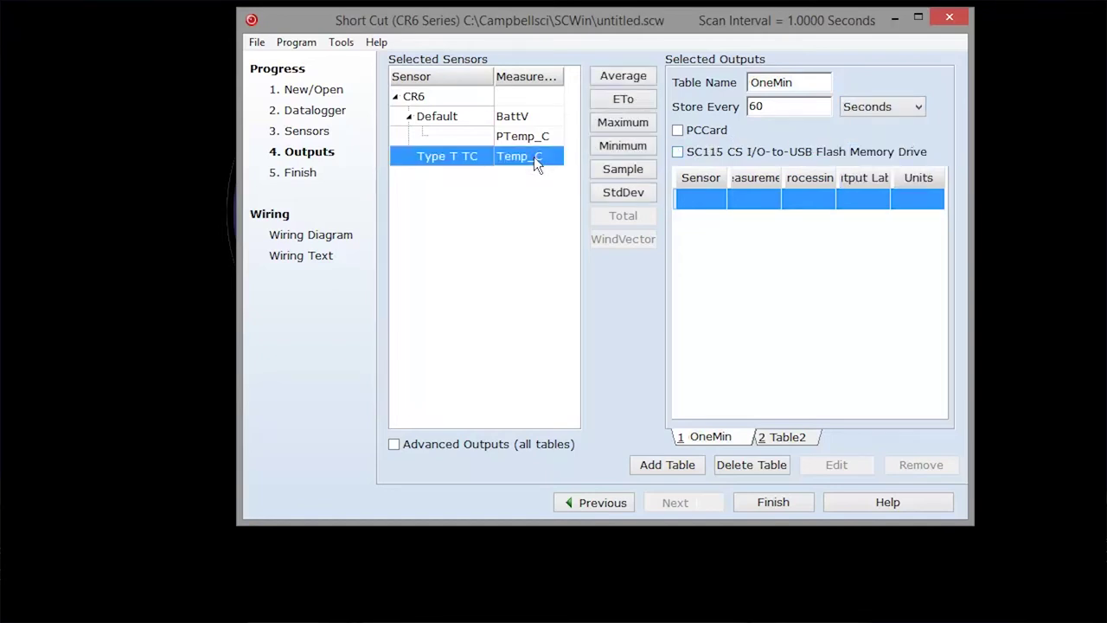
click(615, 76)
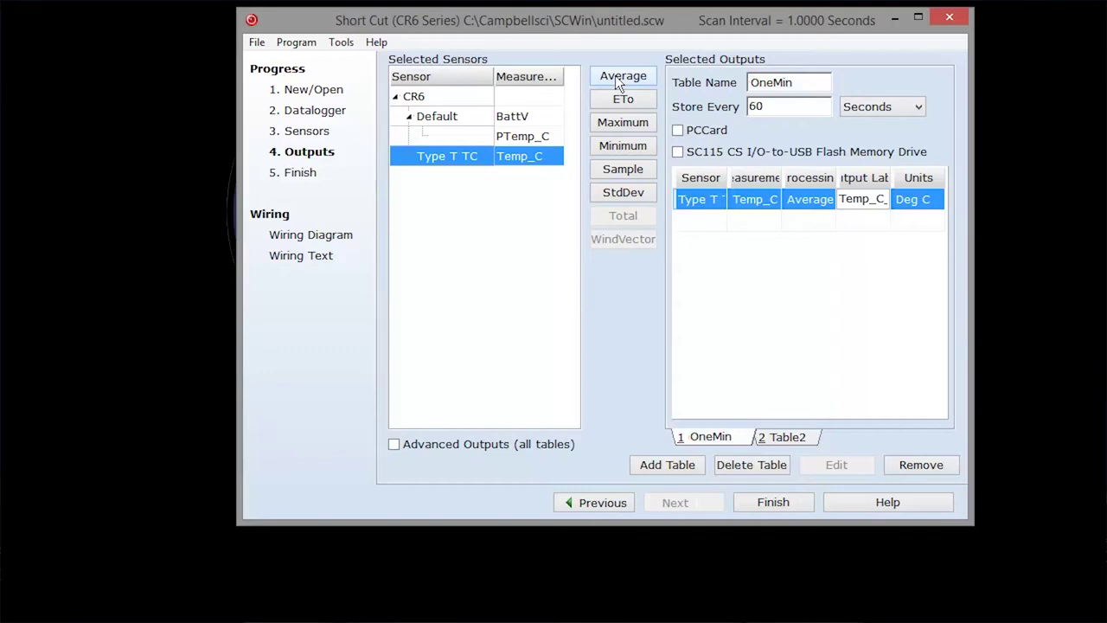
click(610, 122)
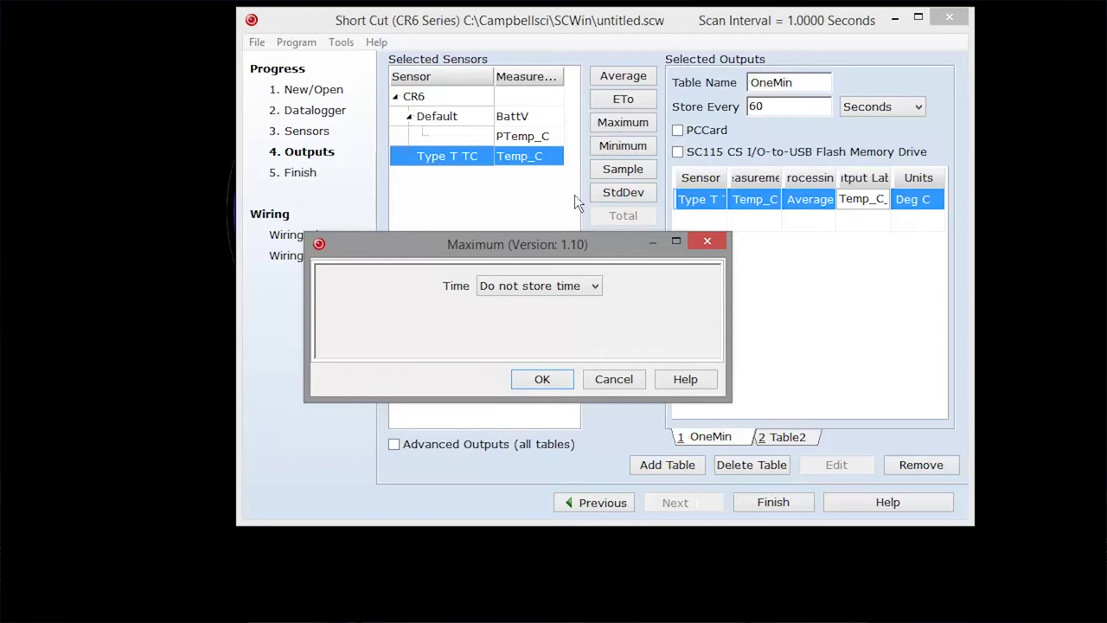
click(565, 378)
click(543, 116)
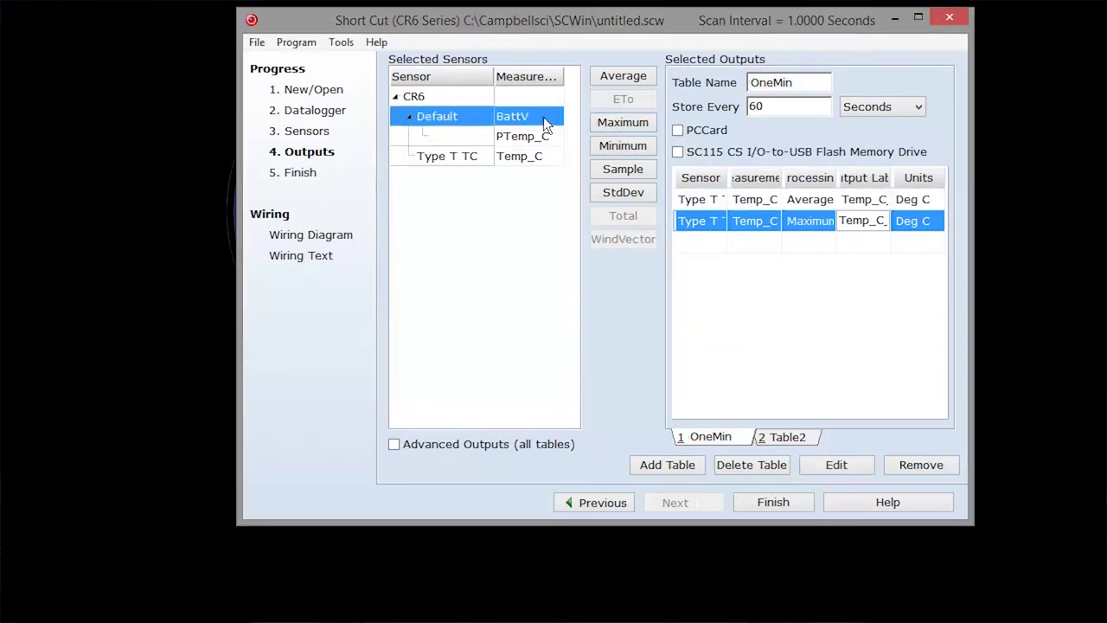
click(640, 147)
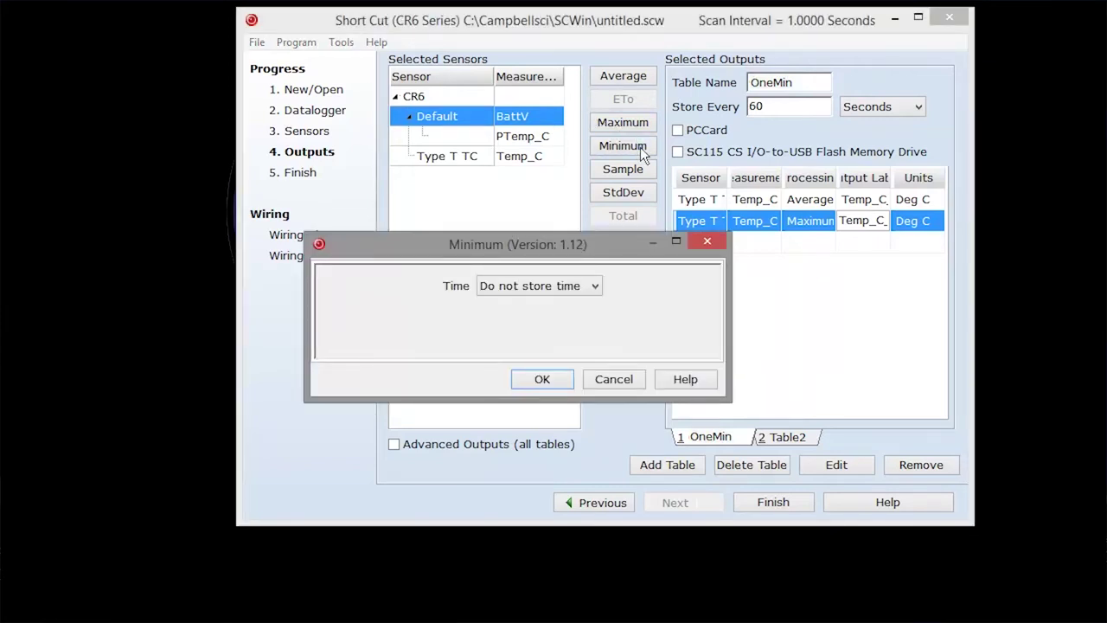
click(559, 379)
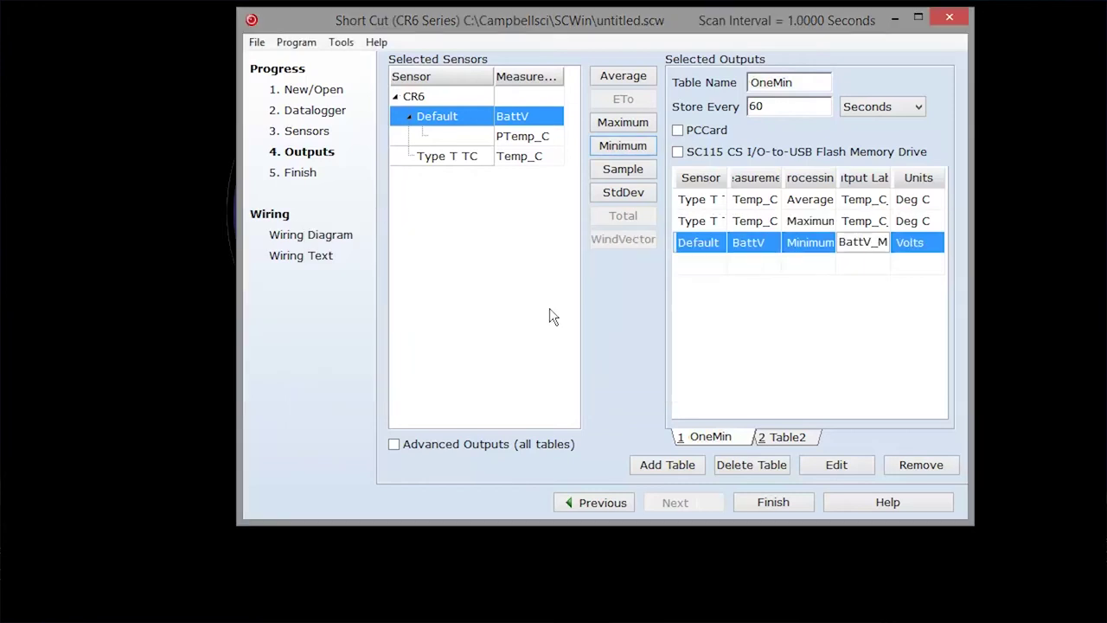
click(546, 136)
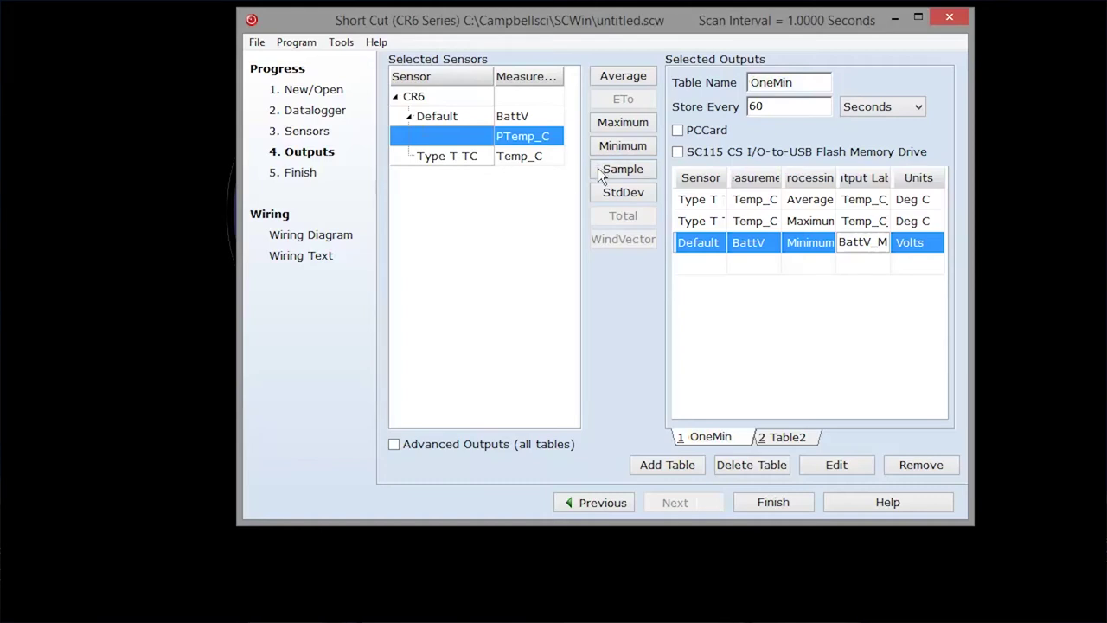
Rename the second output table to Daily
click(782, 434)
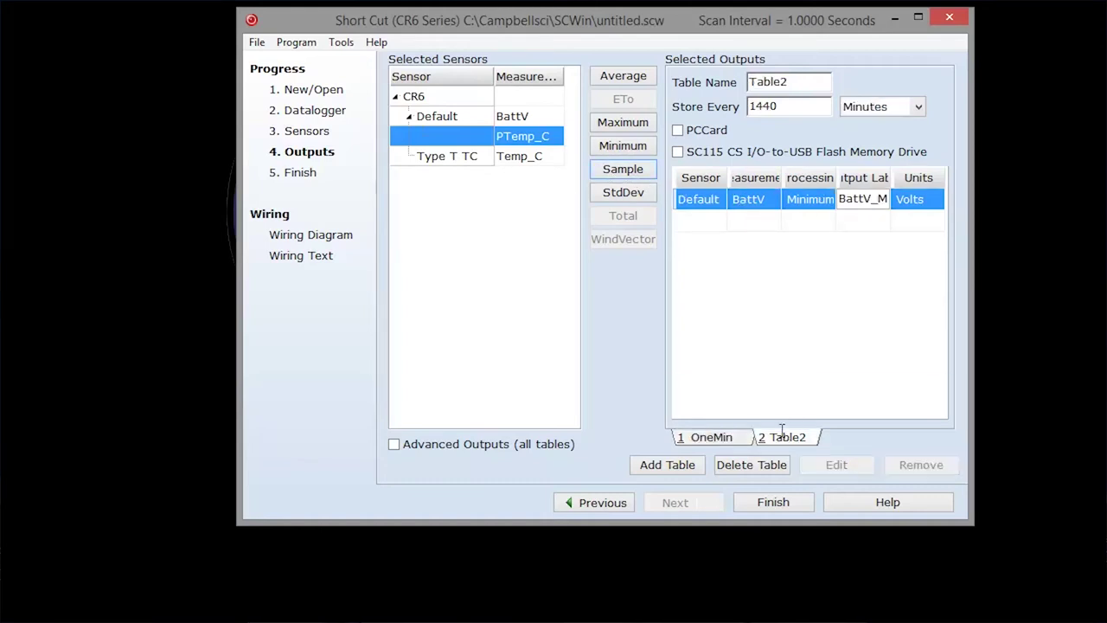
double_click(796, 80)
text(Daily)
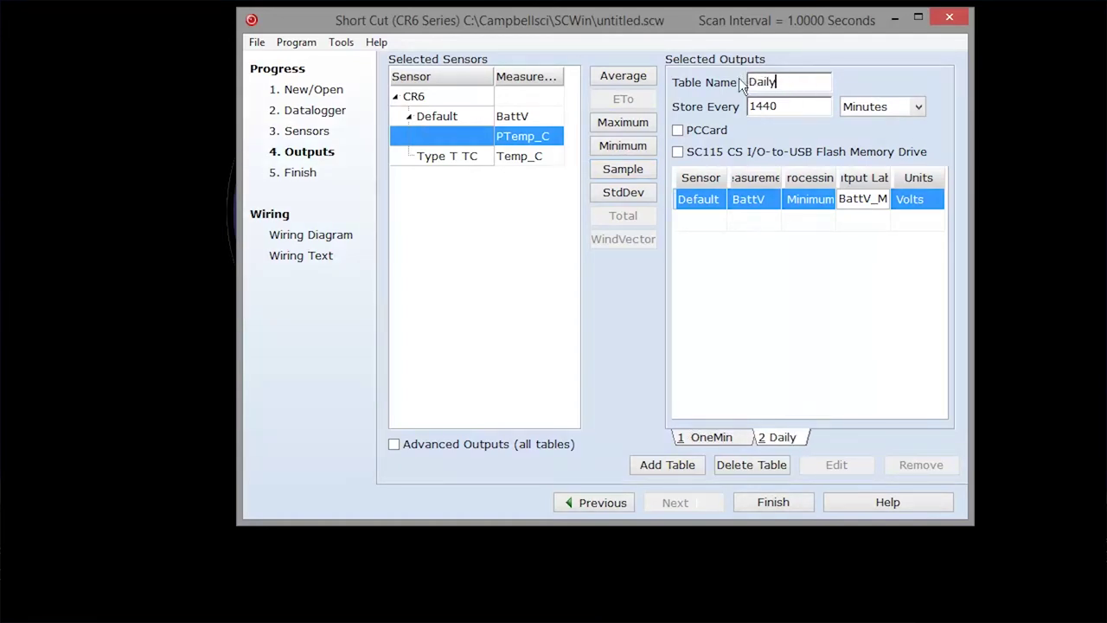
Add a FiveMin table storing the Temp_C average every 5 minutes
click(699, 464)
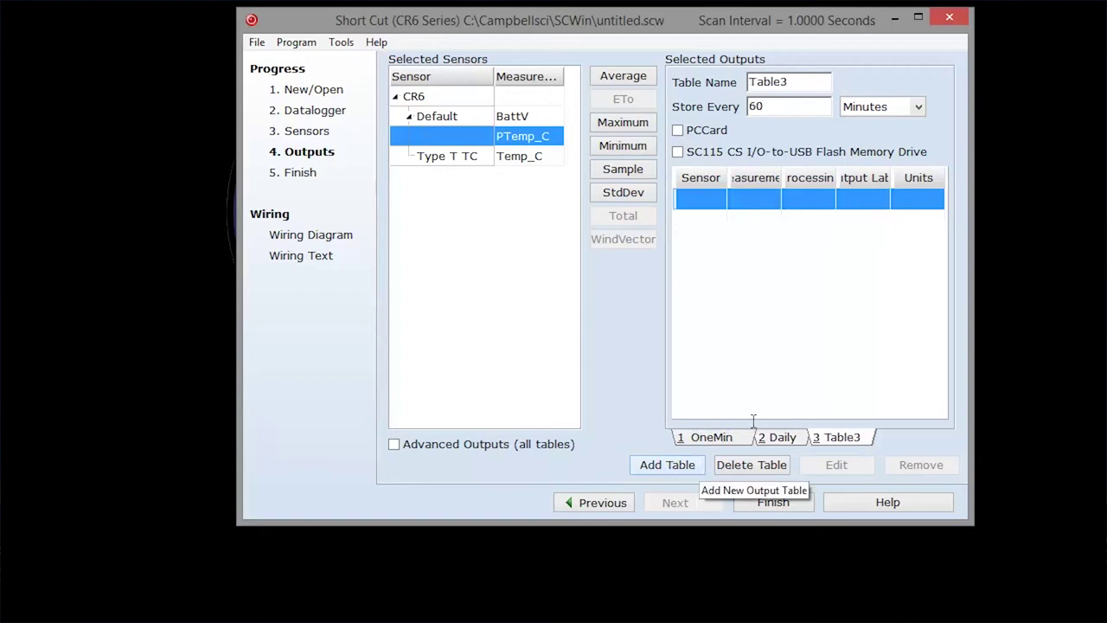
double_click(796, 80)
text(FiveMin)
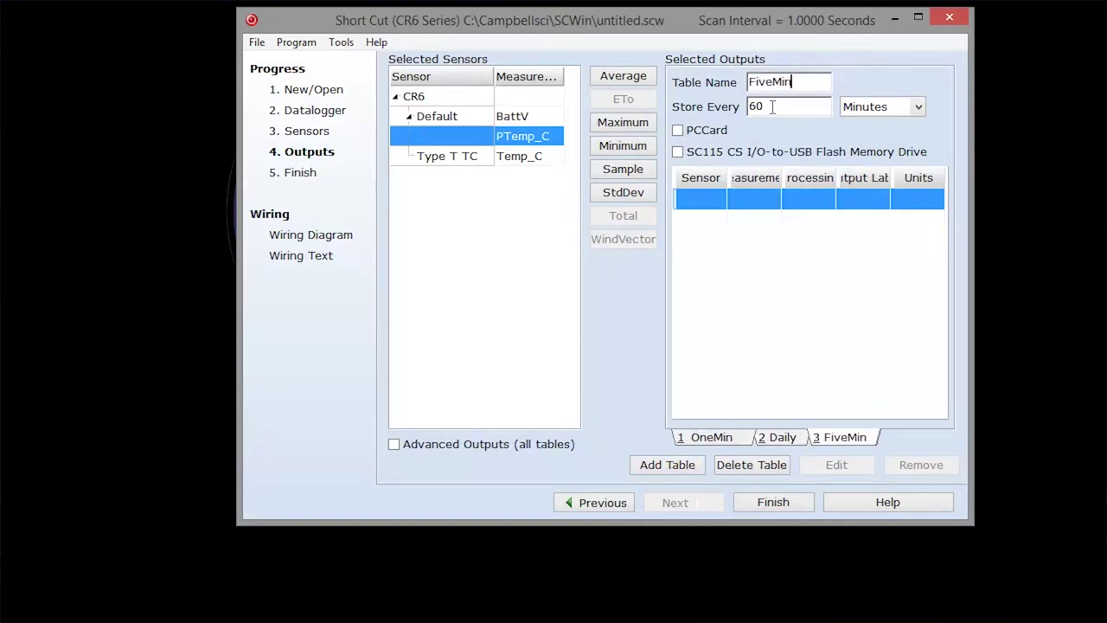
double_click(773, 106)
text(5)
click(553, 156)
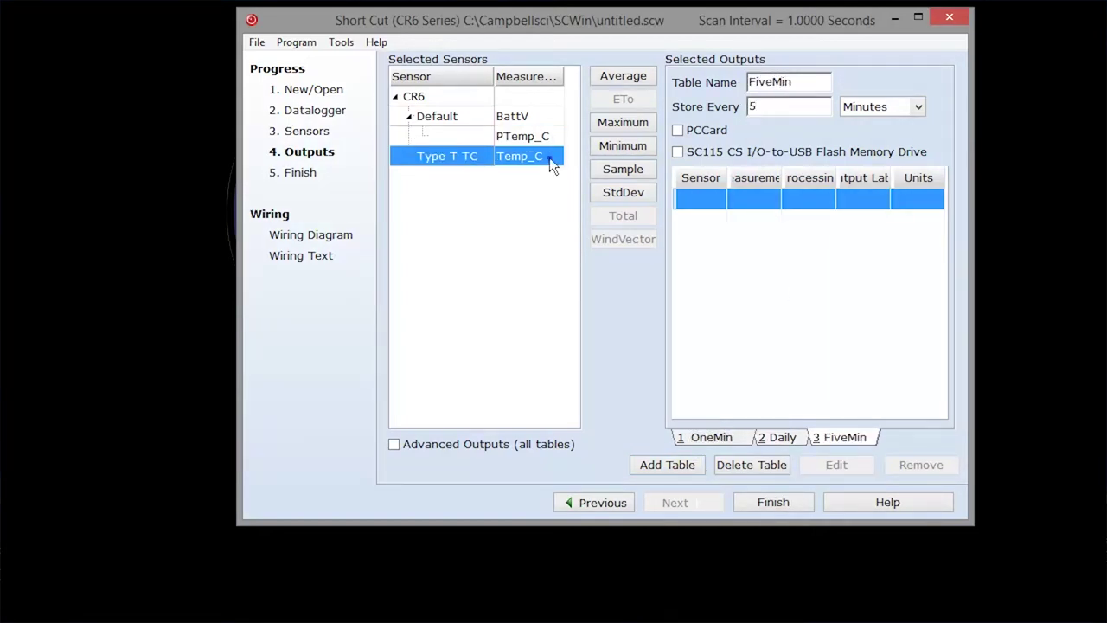
click(621, 76)
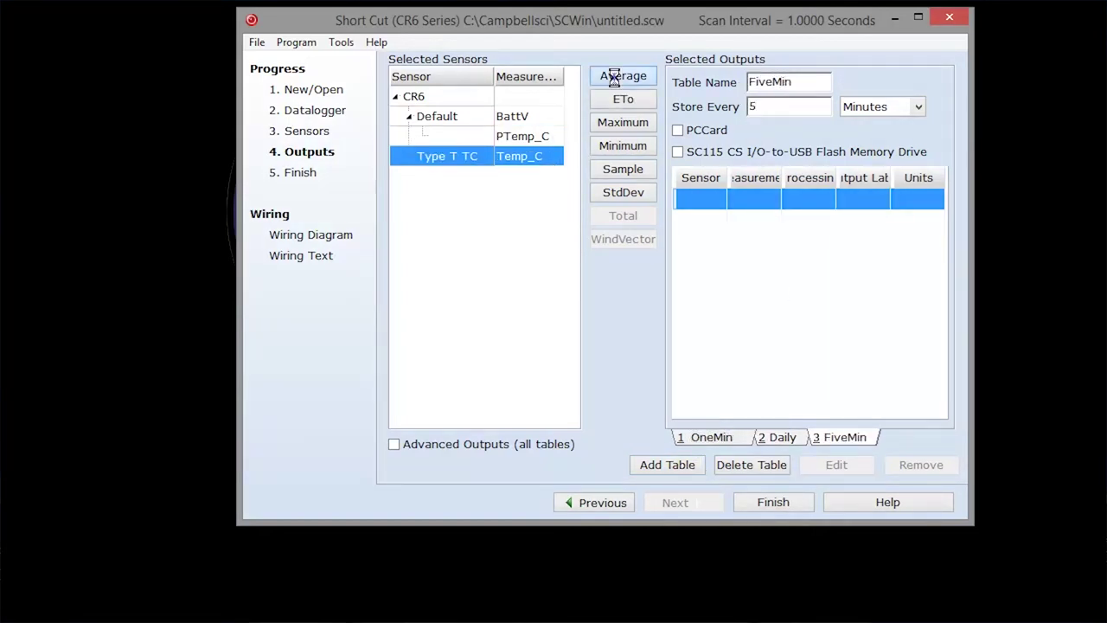
click(746, 506)
Save the program as Tutorial1 without sending it to a datalogger
text(Tutorial1)
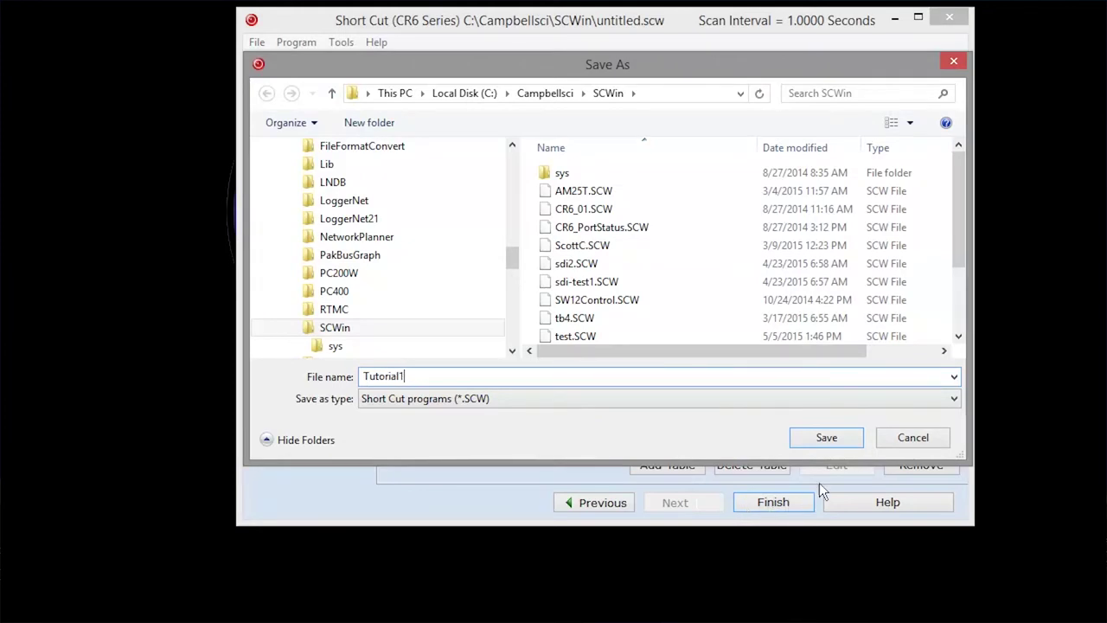
click(839, 437)
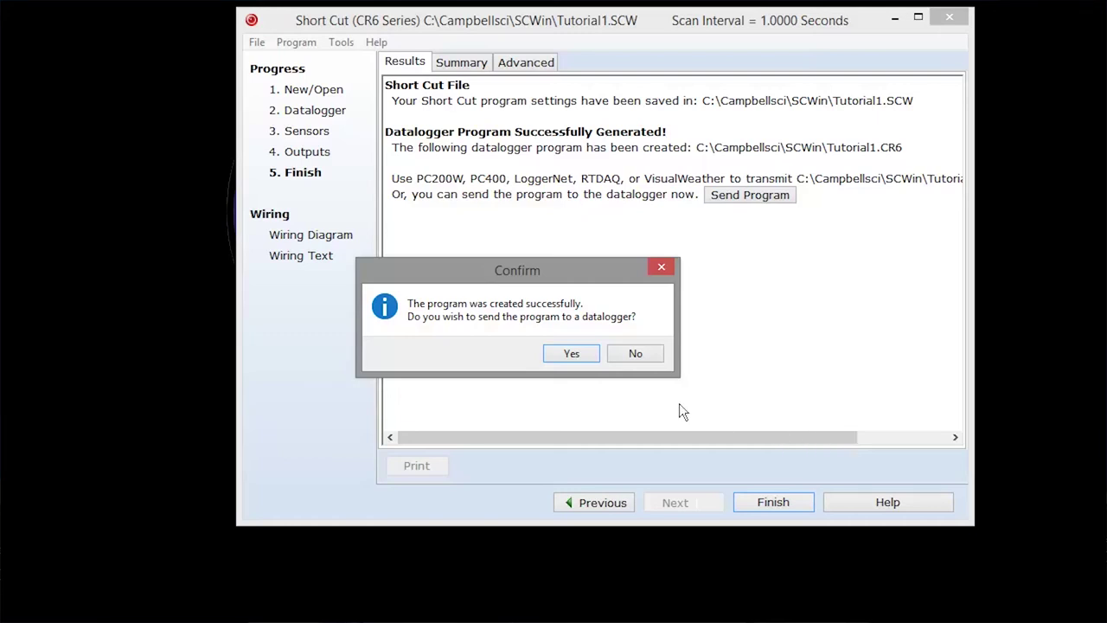
click(650, 356)
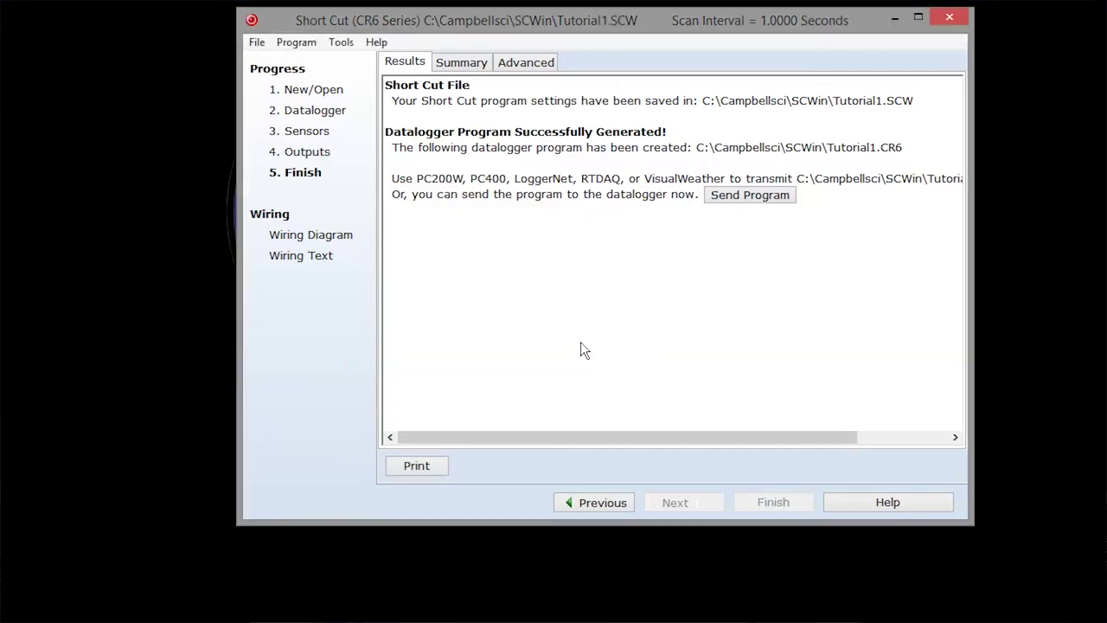
Review the Summary and Advanced code views, then display the wiring diagram
click(451, 61)
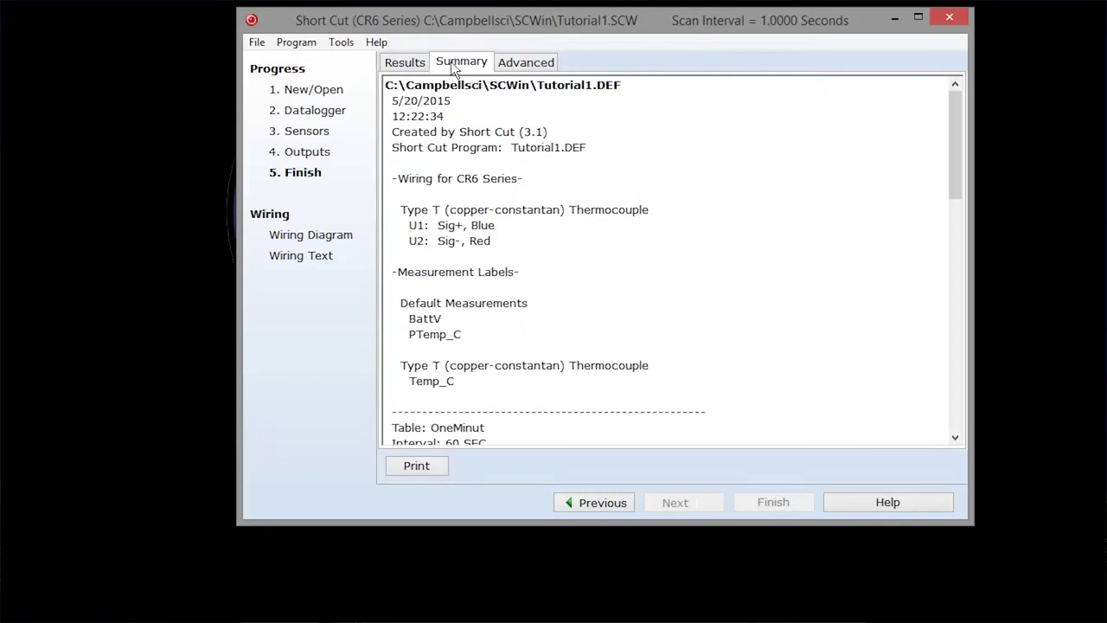
click(547, 61)
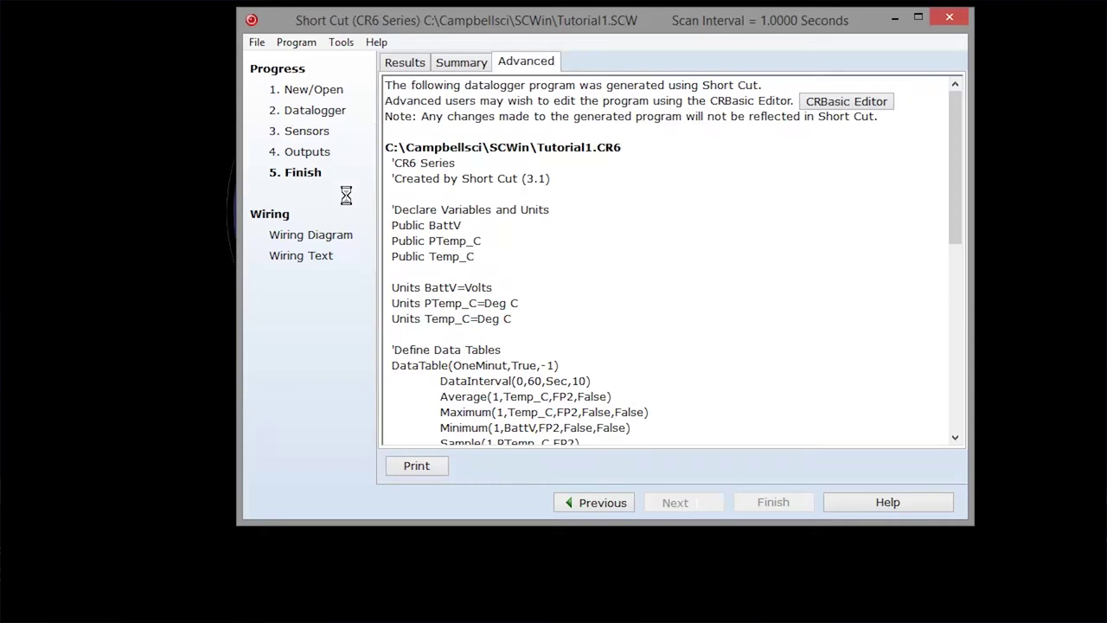
click(342, 235)
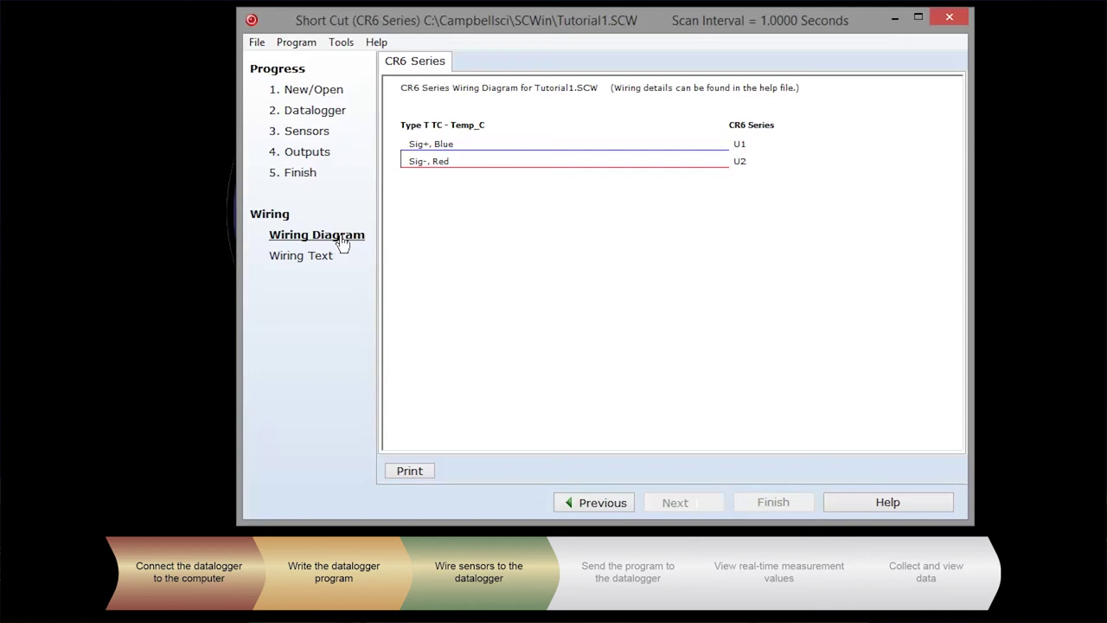
Show the sensor wiring as a text table
click(316, 257)
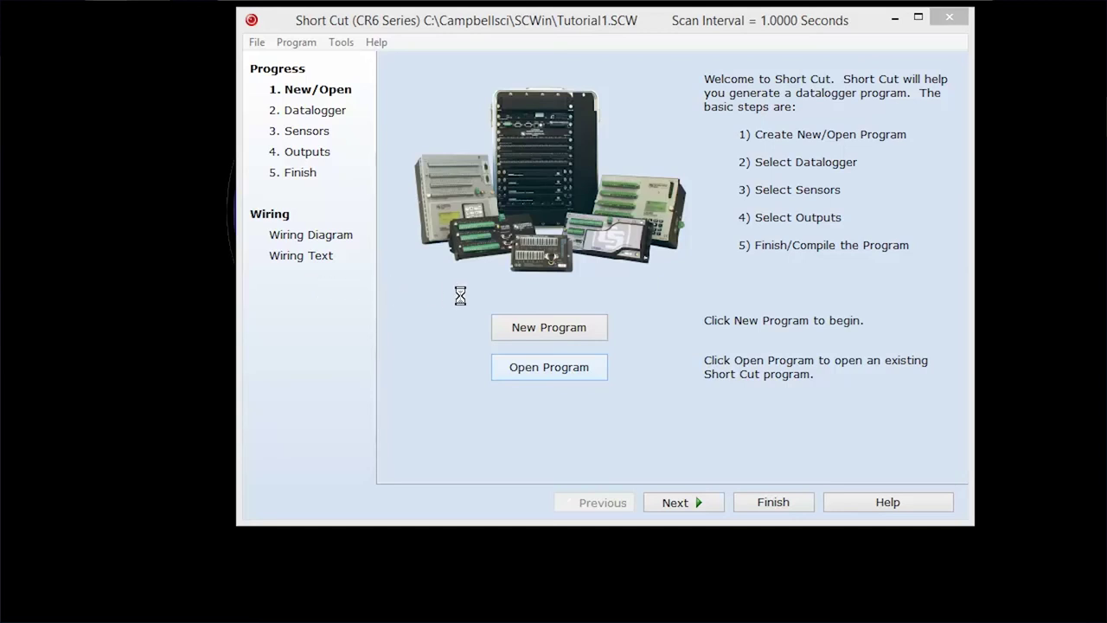
Reopen the saved program Tutorial1.SCW
click(589, 364)
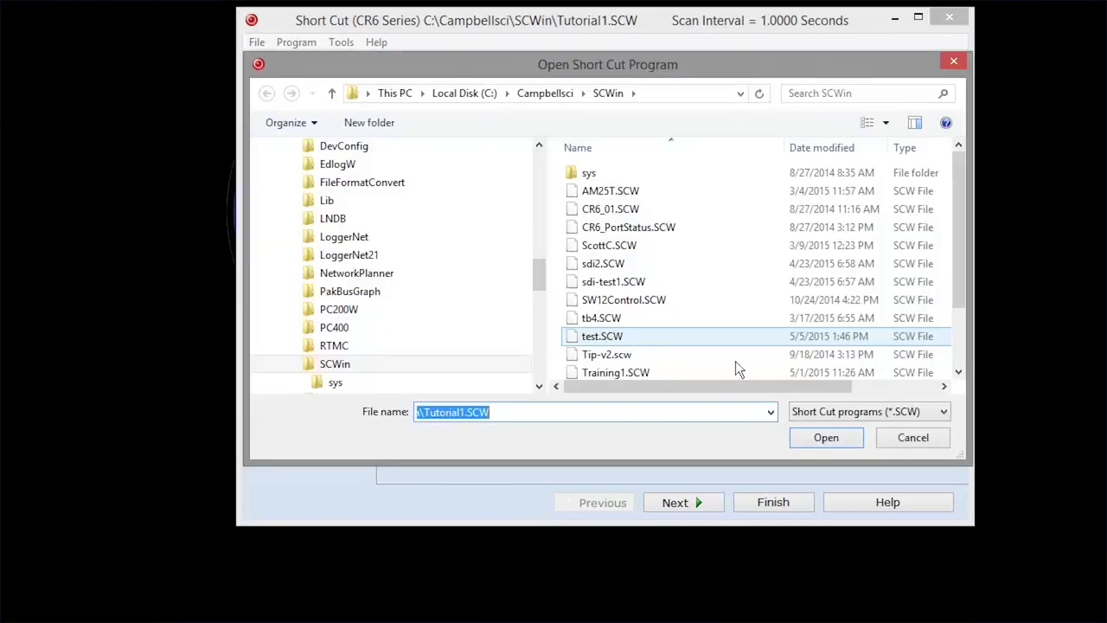
click(961, 345)
click(620, 370)
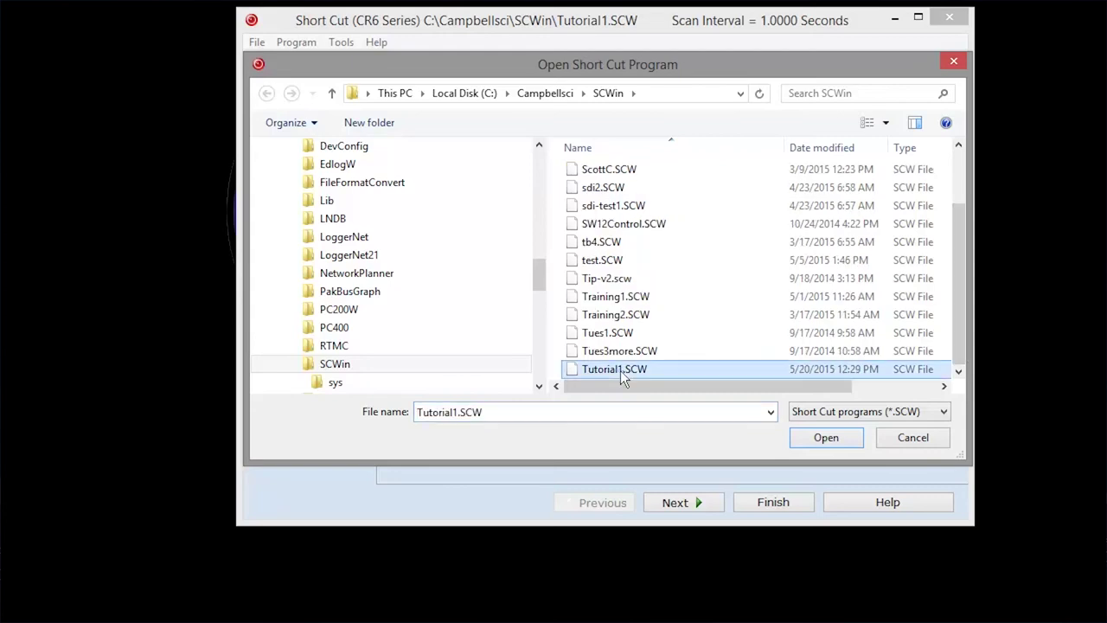
click(841, 435)
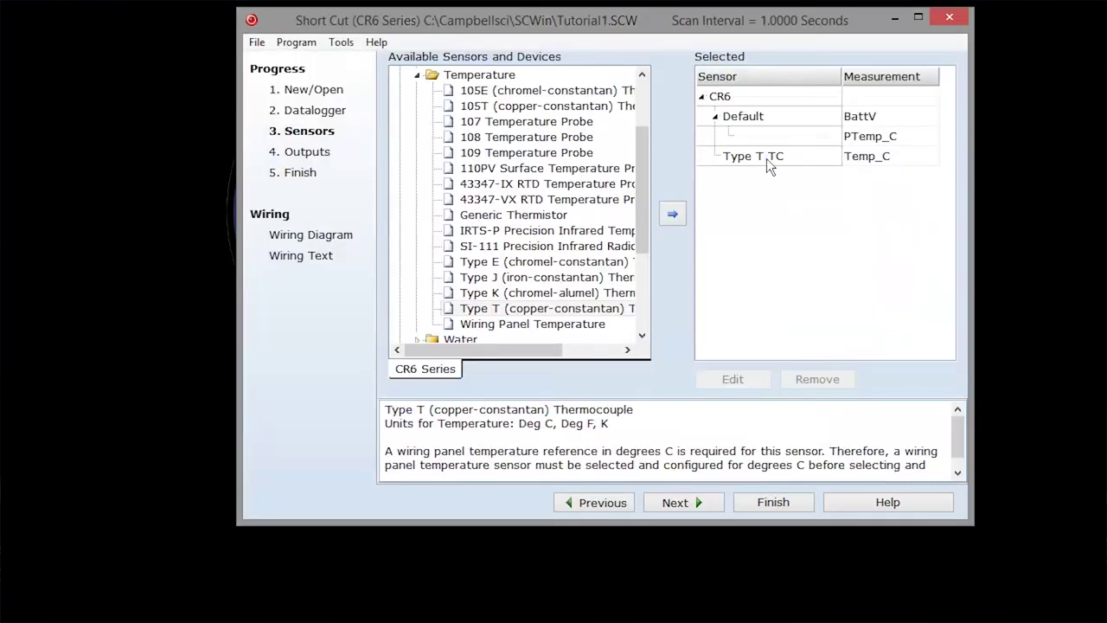
Inspect the Type T TC wiring terminals, leaving it unchanged on U1 and U2
click(766, 158)
click(760, 379)
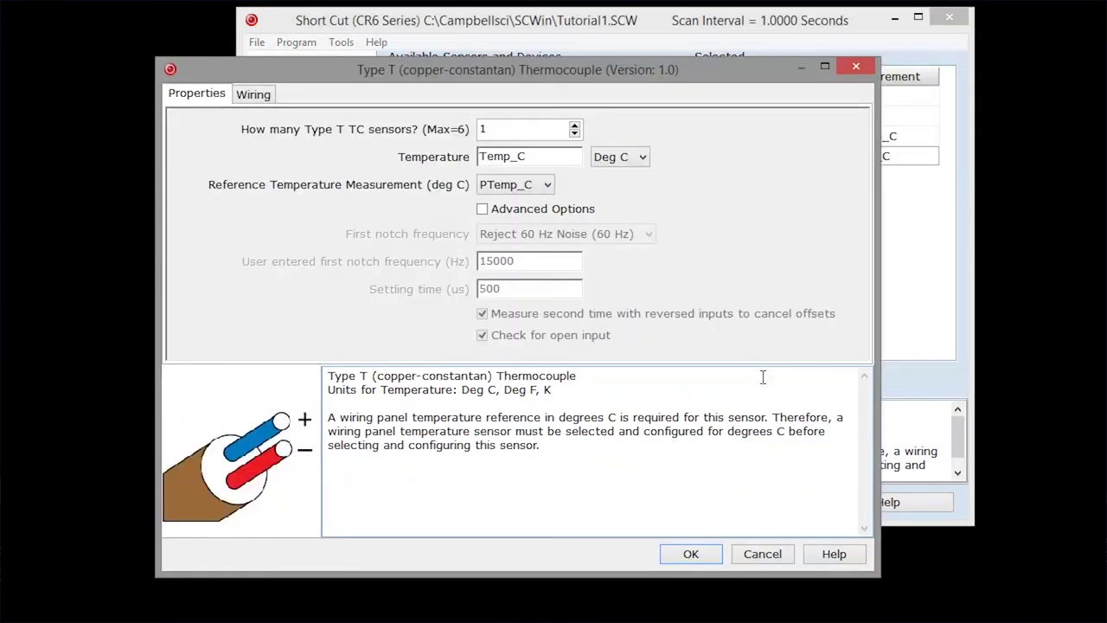
click(270, 98)
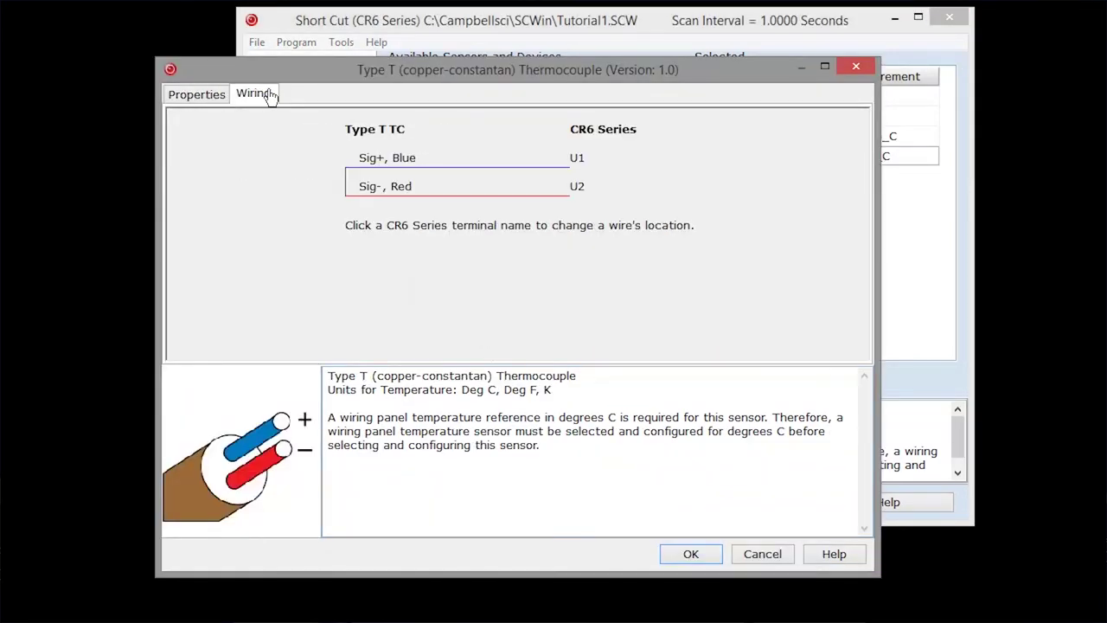
click(577, 159)
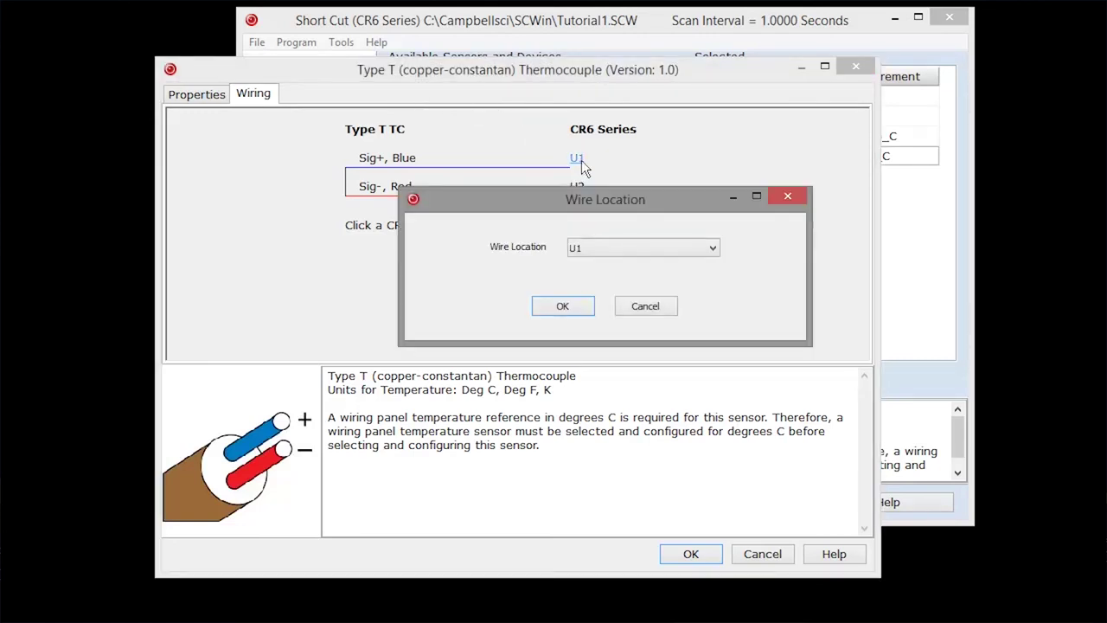
click(712, 249)
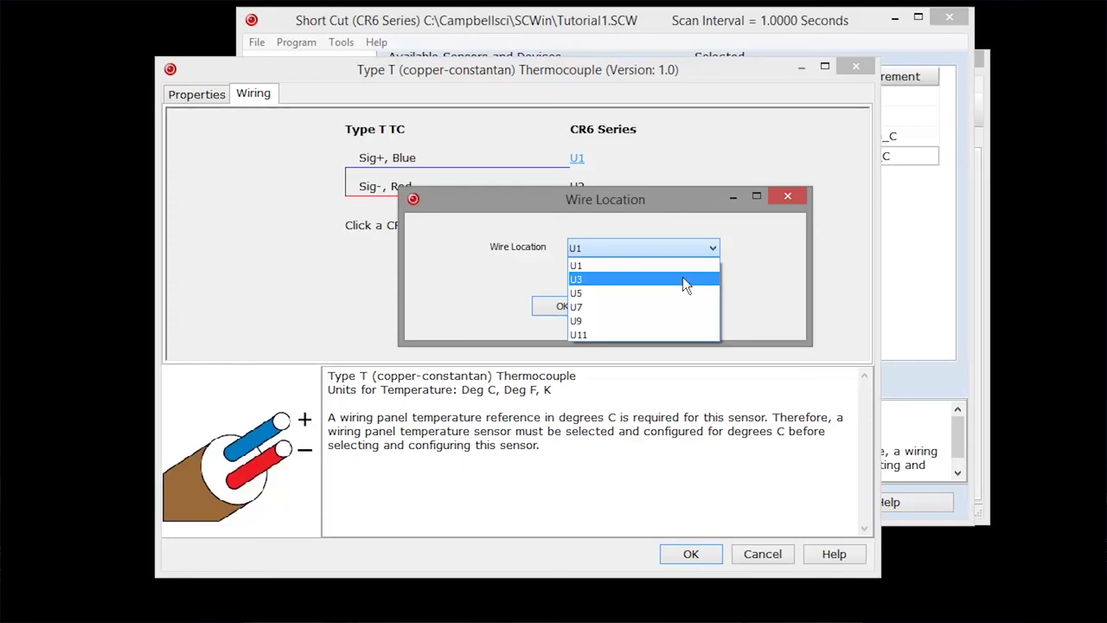
click(683, 278)
click(659, 307)
click(786, 552)
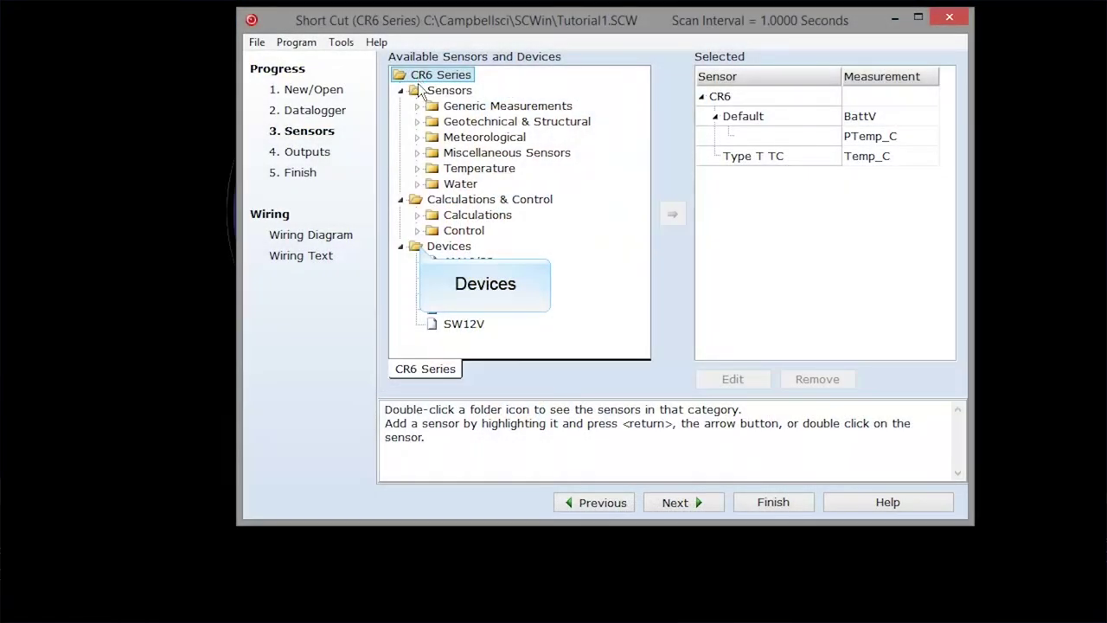
Add the AM16/32 multiplexer from the Devices category to the CR6 program
click(422, 247)
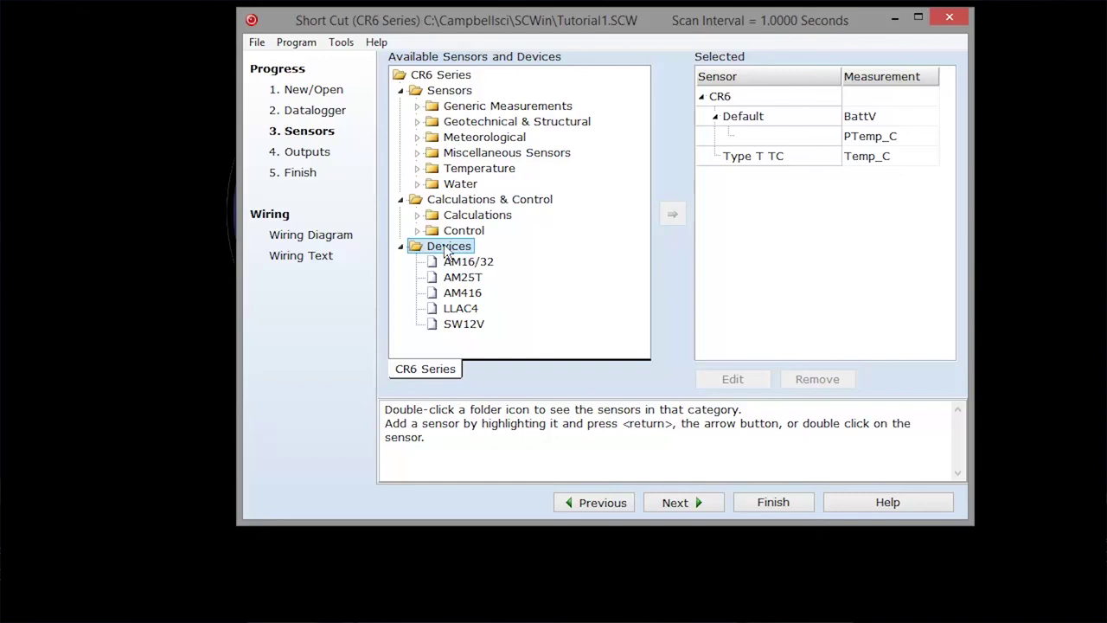
click(487, 269)
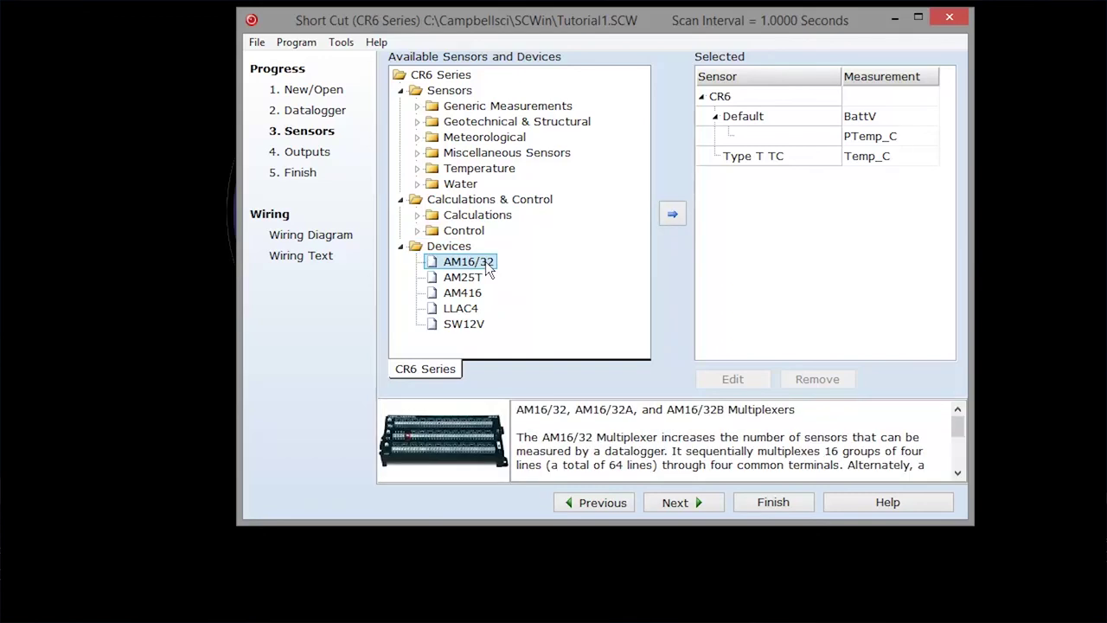
click(675, 214)
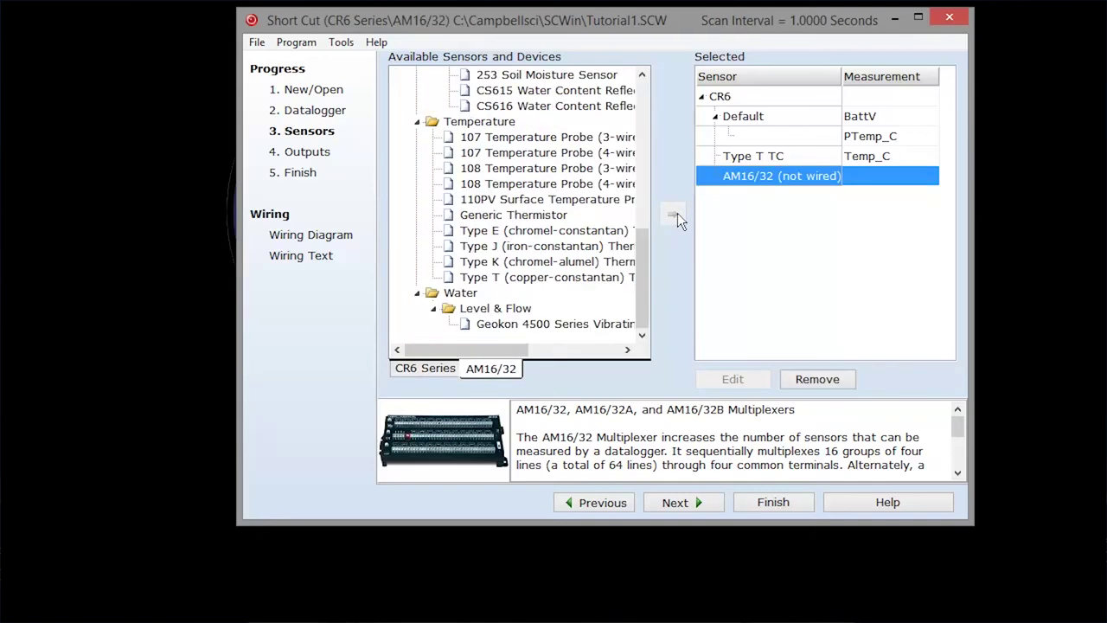